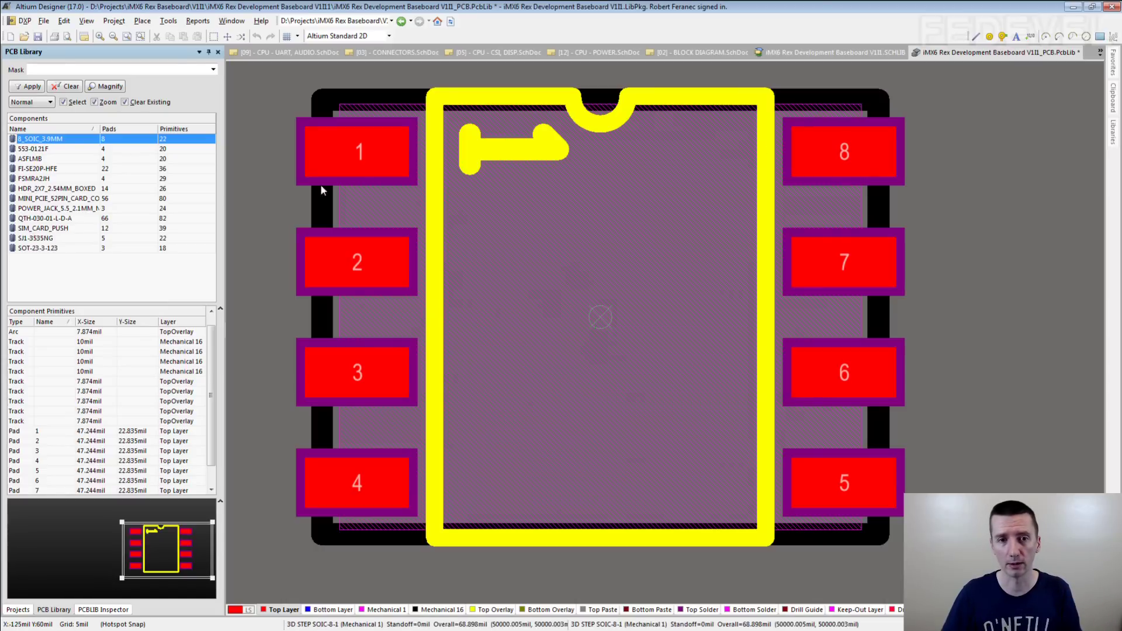
Step: Bring up the HDR_2X7_2.54MM_BOXED footprint and zoom onto pads 1–10 to check odd-left, even-right numbering
{"action": "left_click", "coordinate": [82, 188]}
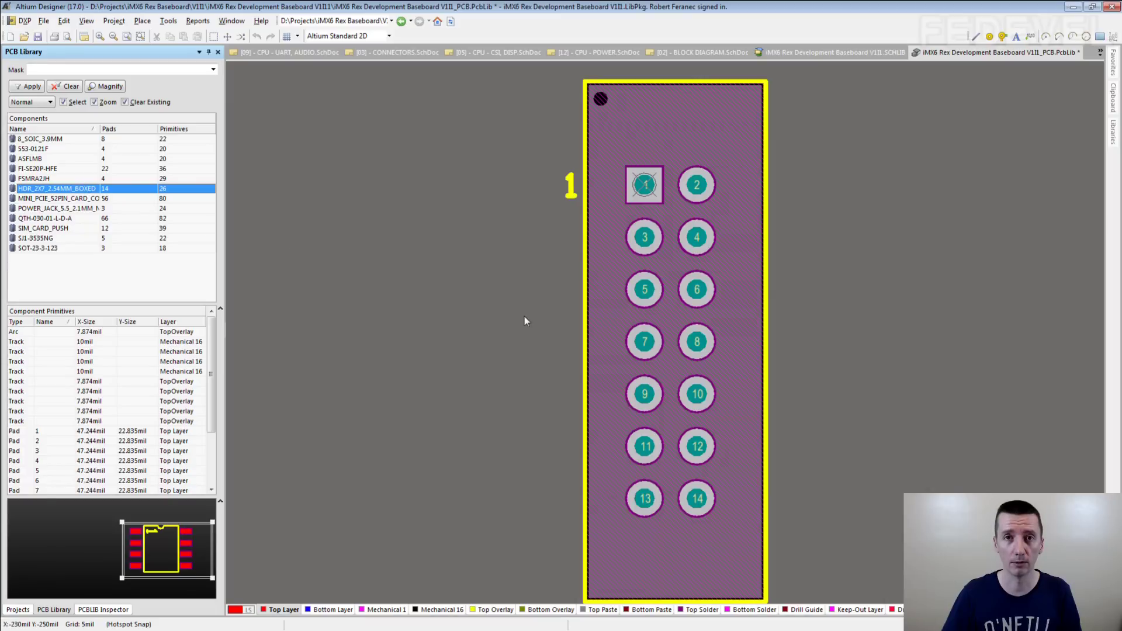
{"action": "right_click_drag", "start_coordinate": [525, 317], "coordinate": [298, 308]}
{"action": "scroll", "coordinate": [447, 210], "scroll_direction": "up", "scroll_amount": 3, "text": "ctrl"}
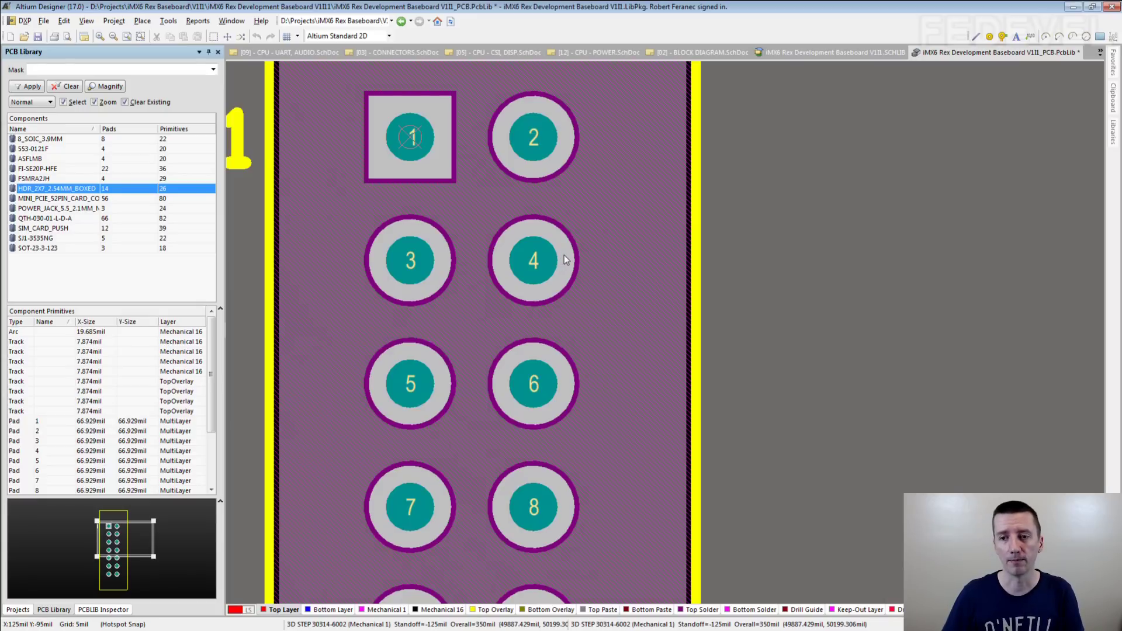
{"action": "scroll", "coordinate": [566, 260], "scroll_direction": "down", "scroll_amount": 1, "text": "ctrl"}
{"action": "scroll", "coordinate": [565, 266], "scroll_direction": "down", "scroll_amount": 1, "text": "ctrl"}
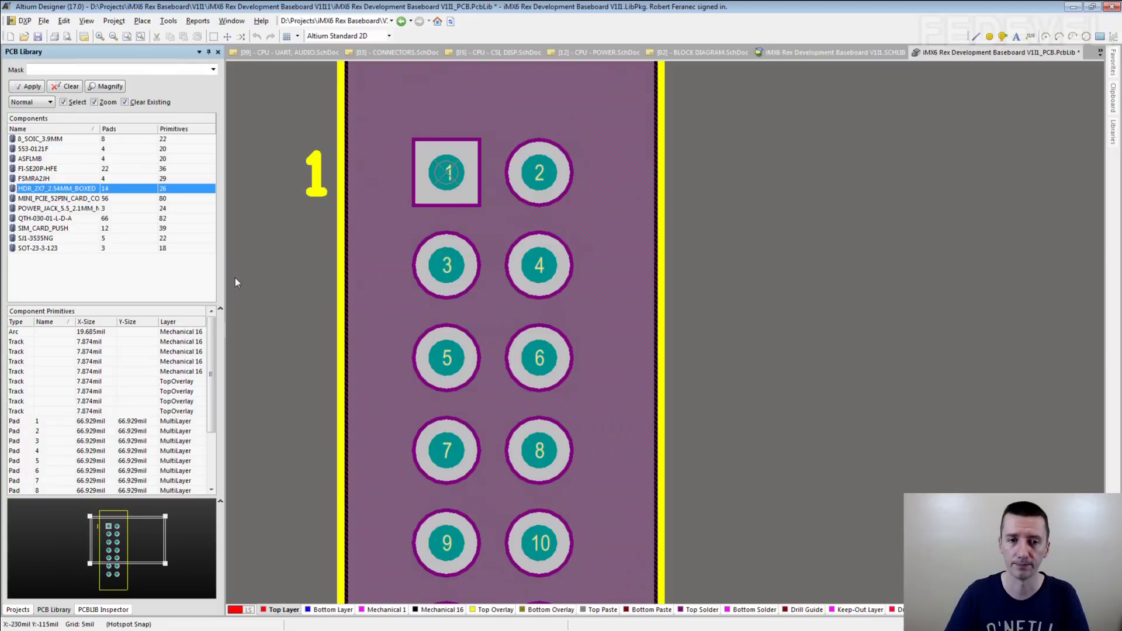
Step: Centre and enlarge the SOT-23-3-123 footprint, showing pads 1 and 2 opposite pad 3
{"action": "left_click", "coordinate": [65, 248]}
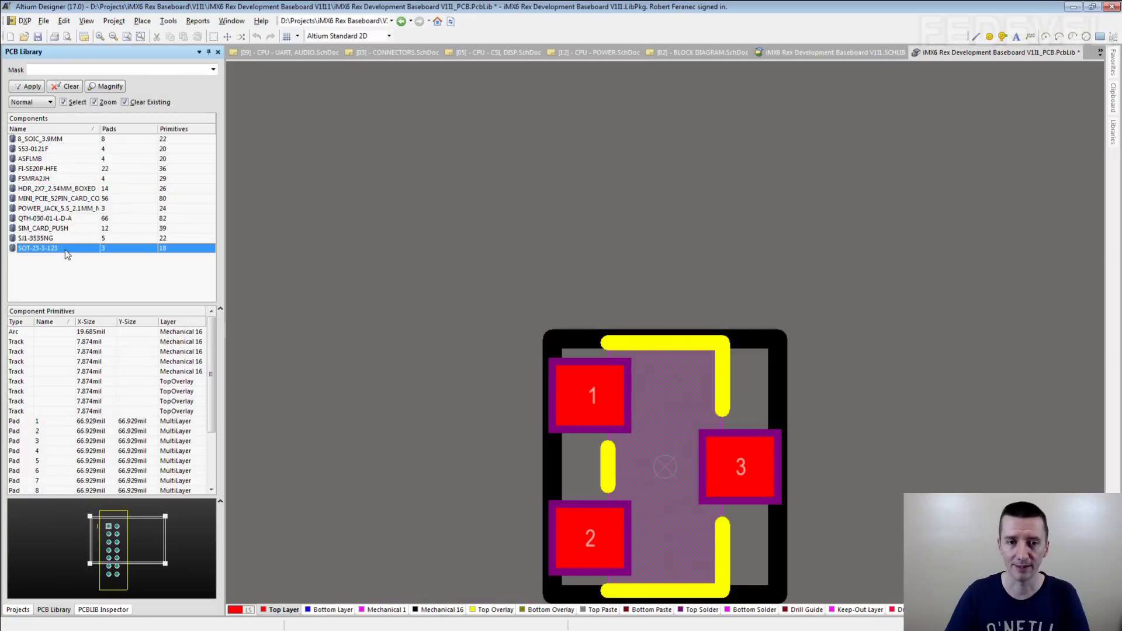
{"action": "right_click_drag", "start_coordinate": [468, 481], "coordinate": [334, 277]}
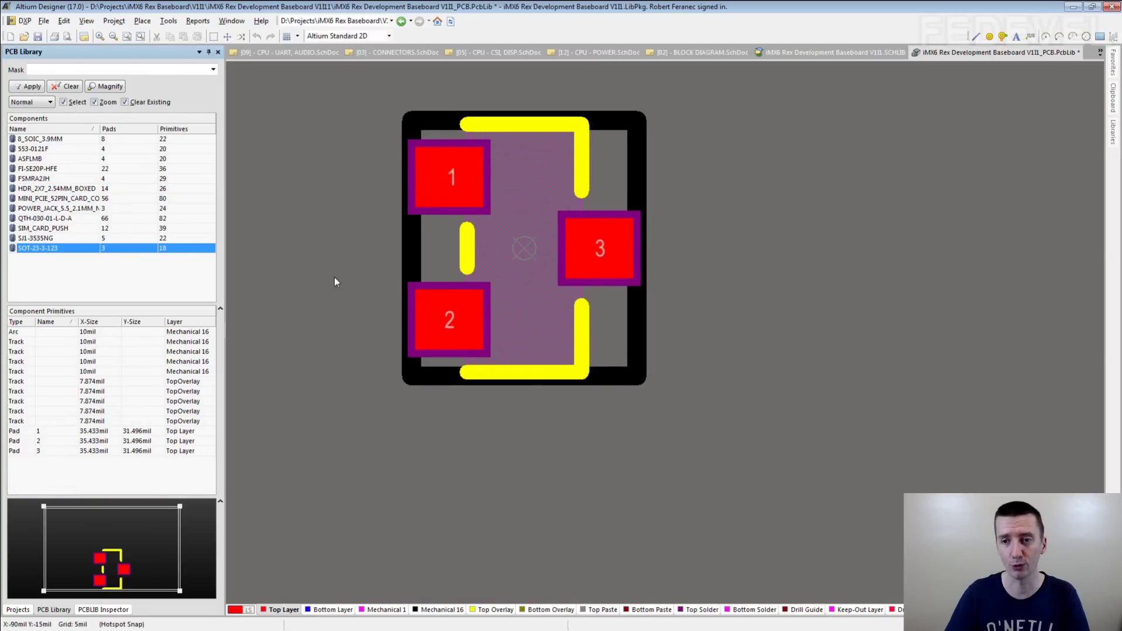
{"action": "scroll", "coordinate": [435, 194], "scroll_direction": "up", "scroll_amount": 1, "text": "ctrl"}
{"action": "scroll", "coordinate": [435, 194], "scroll_direction": "up", "scroll_amount": 1, "text": "ctrl"}
{"action": "scroll", "coordinate": [426, 275], "scroll_direction": "up", "scroll_amount": 1, "text": "ctrl"}
{"action": "right_click_drag", "start_coordinate": [426, 275], "coordinate": [331, 312]}
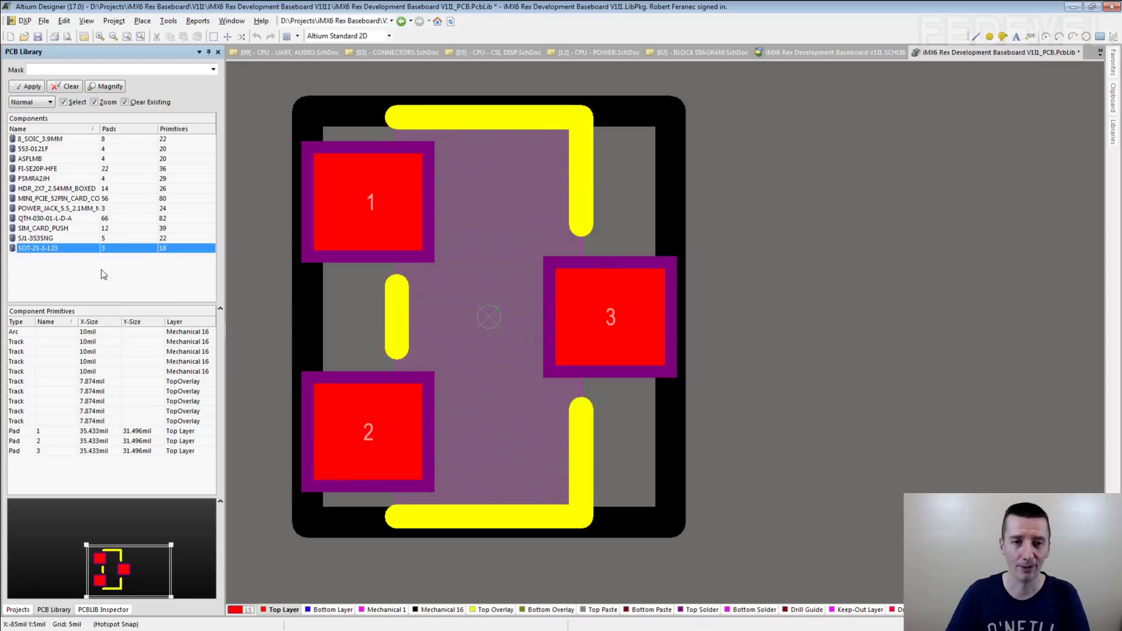
Step: Bring up the FI-SE20P-HFE connector footprint and zoom toward pad 1 at the top of its row
{"action": "left_click", "coordinate": [37, 171]}
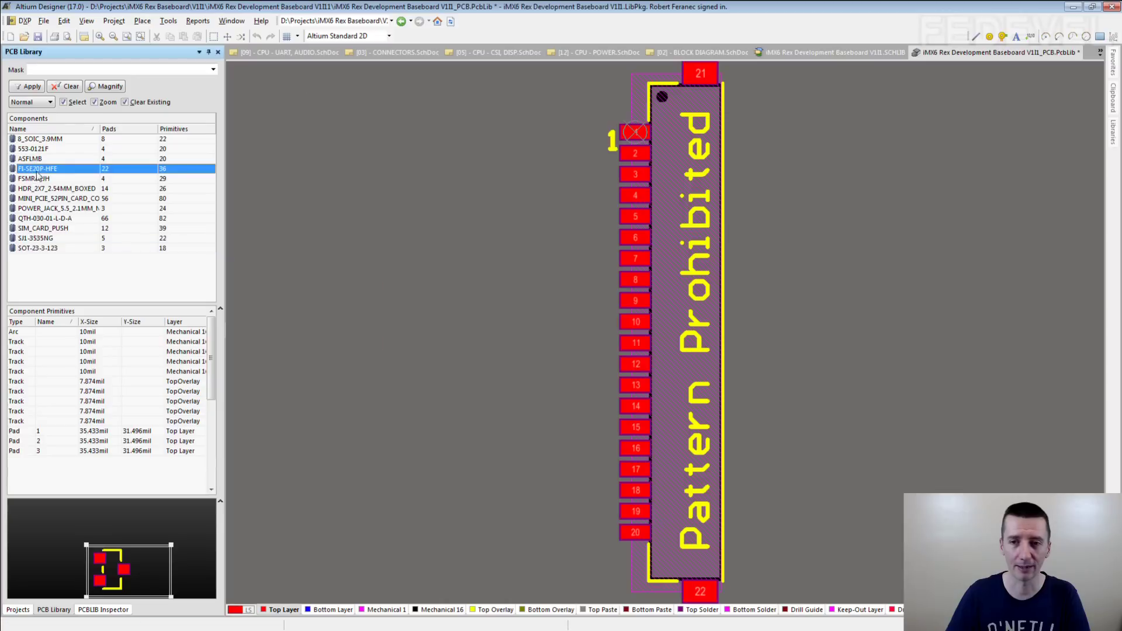
{"action": "right_click_drag", "start_coordinate": [511, 360], "coordinate": [297, 363]}
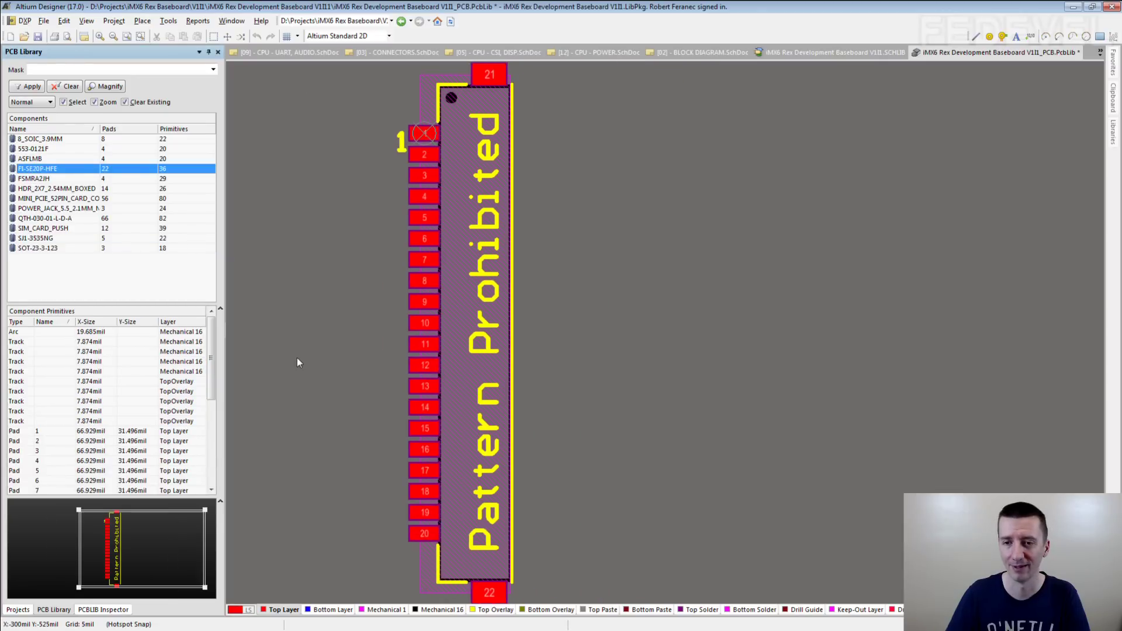
{"action": "scroll", "coordinate": [347, 359], "scroll_direction": "up", "scroll_amount": 1, "text": "ctrl"}
{"action": "scroll", "coordinate": [347, 359], "scroll_direction": "down", "scroll_amount": 1, "text": "ctrl"}
{"action": "scroll", "coordinate": [347, 360], "scroll_direction": "down", "scroll_amount": 1, "text": "ctrl"}
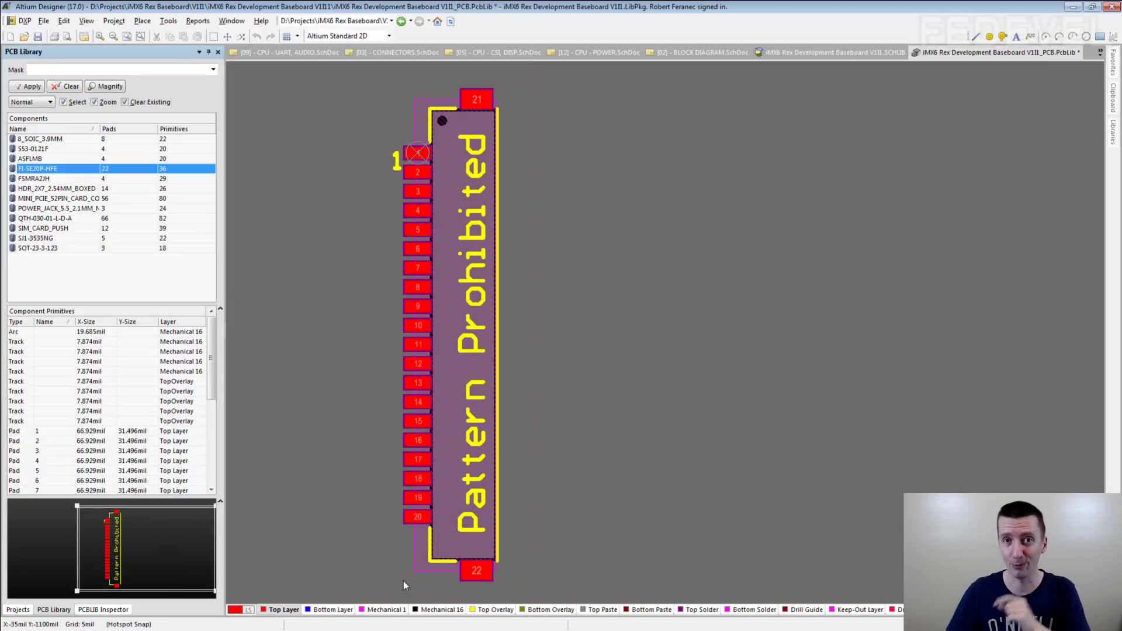
{"action": "scroll", "coordinate": [384, 233], "scroll_direction": "up", "scroll_amount": 2, "text": "ctrl"}
{"action": "scroll", "coordinate": [340, 290], "scroll_direction": "down", "scroll_amount": 1, "text": "ctrl"}
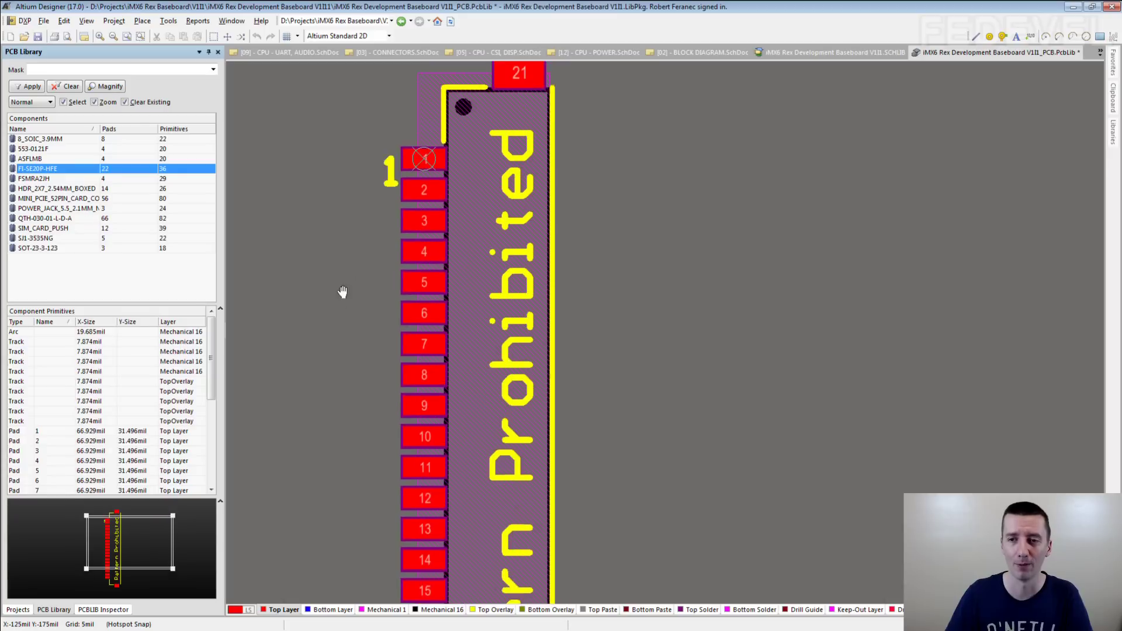
{"action": "scroll", "coordinate": [338, 317], "scroll_direction": "up", "scroll_amount": 1}
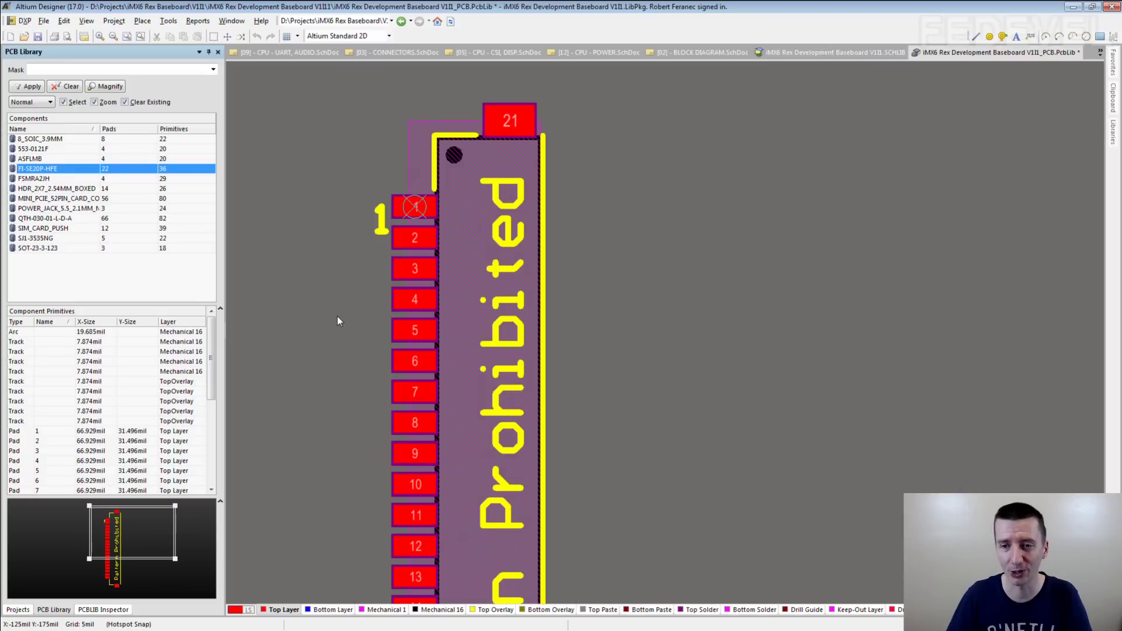
{"action": "right_click_drag", "start_coordinate": [337, 343], "coordinate": [276, 281]}
{"action": "scroll", "coordinate": [296, 245], "scroll_direction": "up", "scroll_amount": 1, "text": "ctrl"}
{"action": "scroll", "coordinate": [361, 94], "scroll_direction": "up", "scroll_amount": 1, "text": "ctrl"}
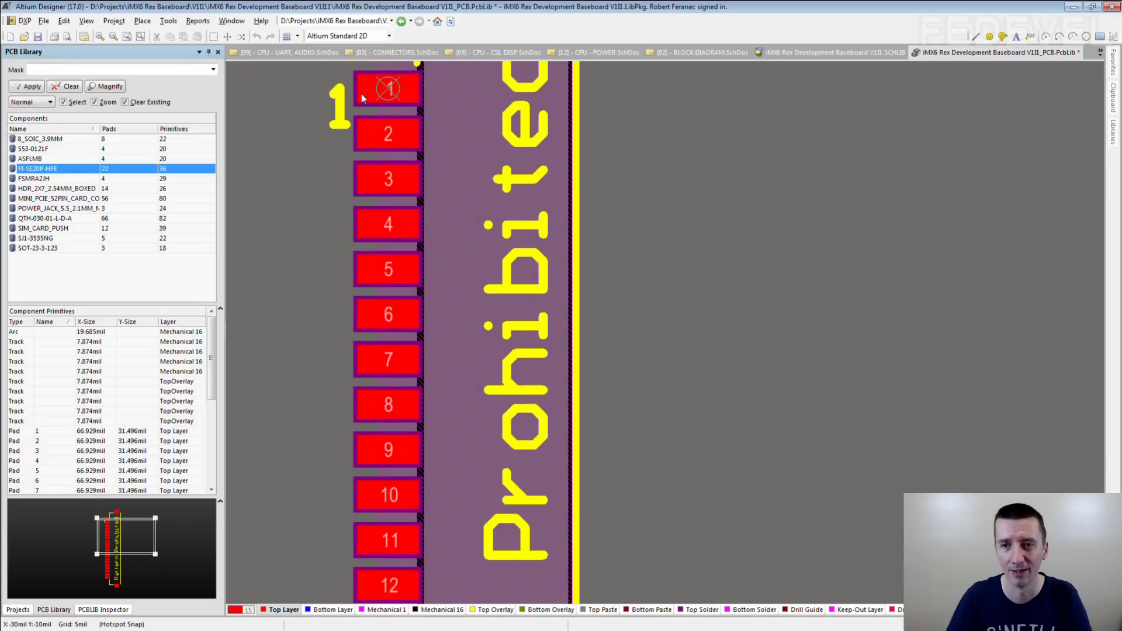
{"action": "scroll", "coordinate": [374, 108], "scroll_direction": "up", "scroll_amount": 1, "text": "ctrl"}
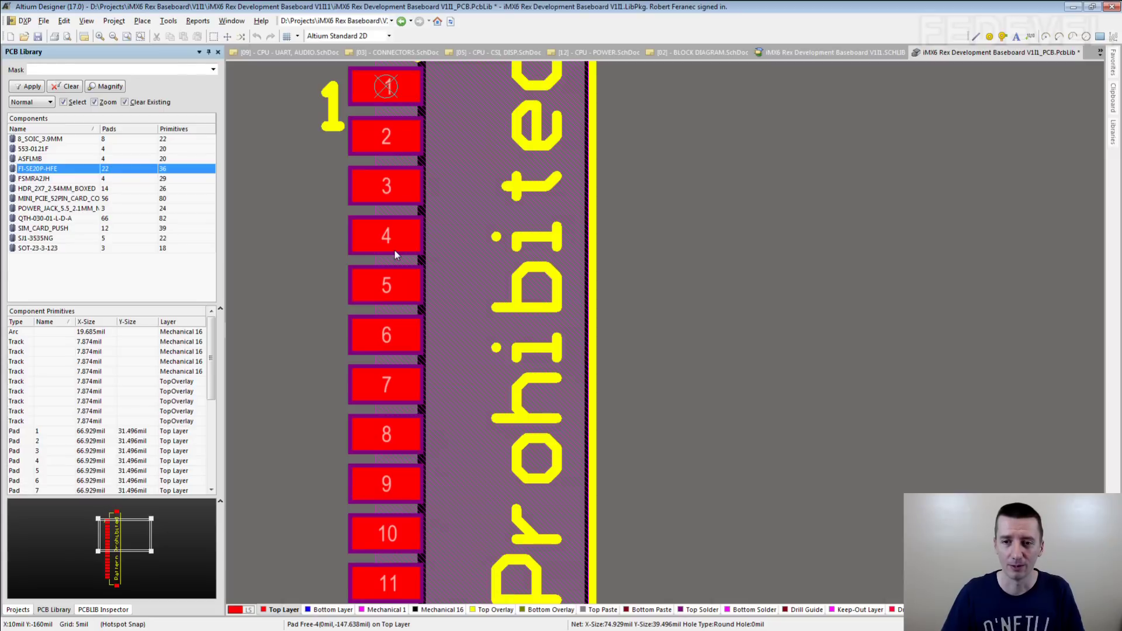
{"action": "scroll", "coordinate": [298, 248], "scroll_direction": "up", "scroll_amount": 2}
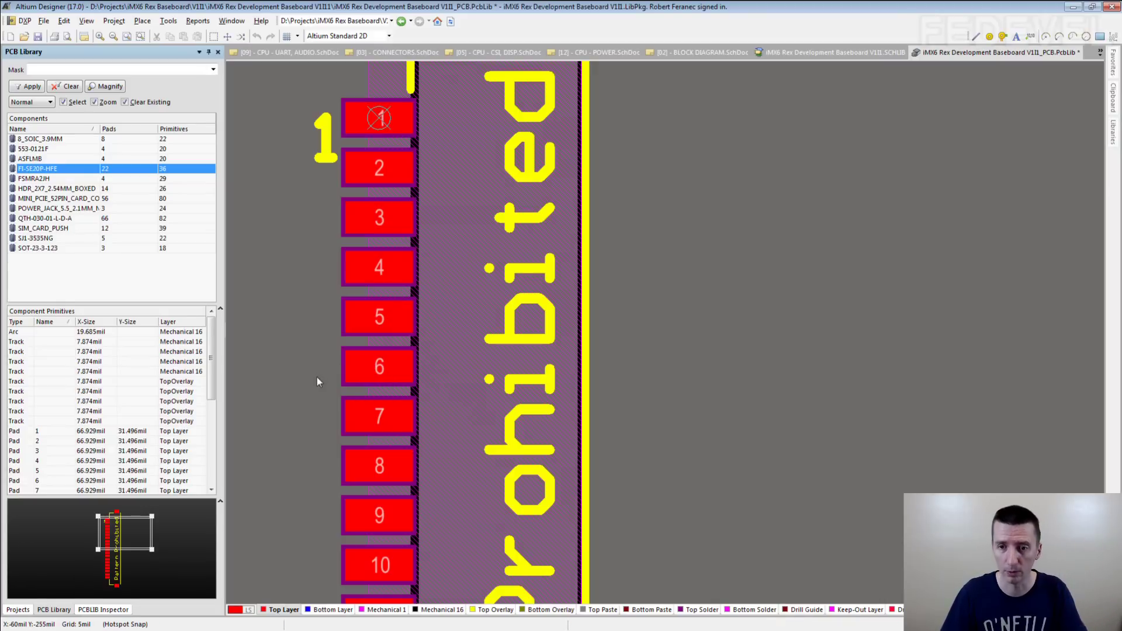
{"action": "right_click_drag", "start_coordinate": [313, 463], "coordinate": [318, 187]}
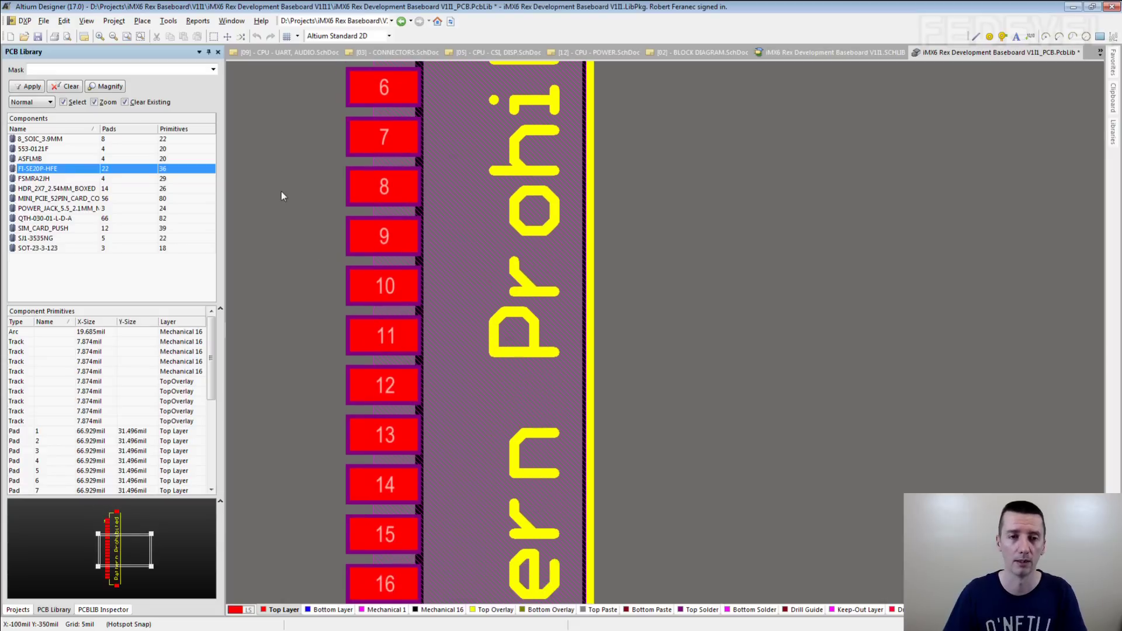
Step: Step through the 553-0121F, ASFLMB, FSMRA2JH and MINI_PCIE_52PIN_CARD footprints, enlarging ASFLMB's pads
{"action": "left_click", "coordinate": [58, 149]}
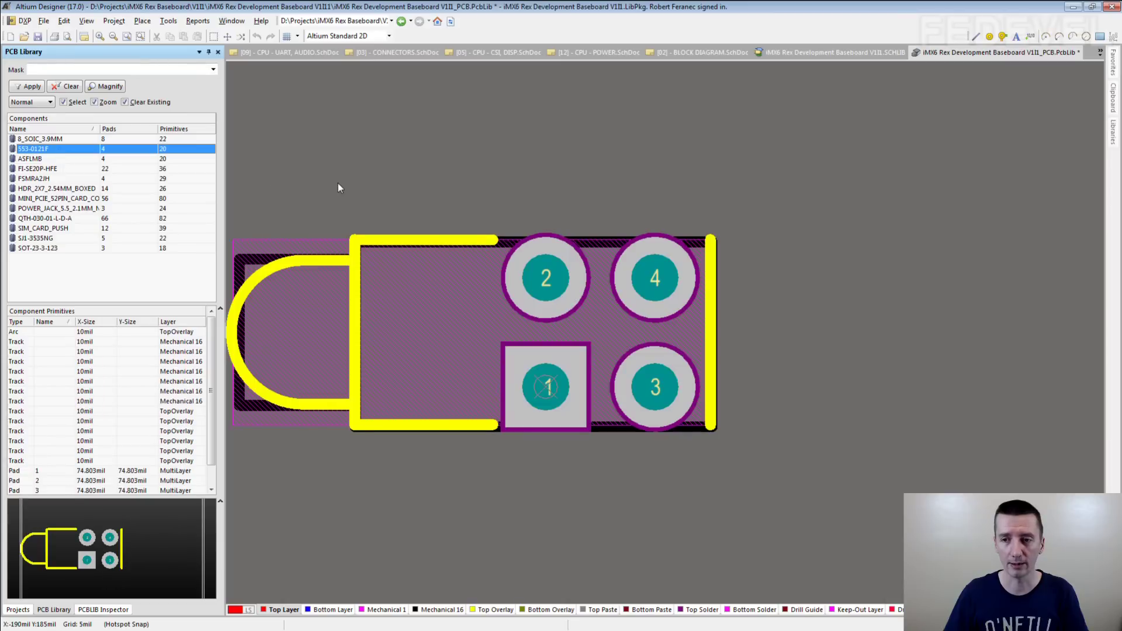
{"action": "right_click_drag", "start_coordinate": [354, 179], "coordinate": [376, 150]}
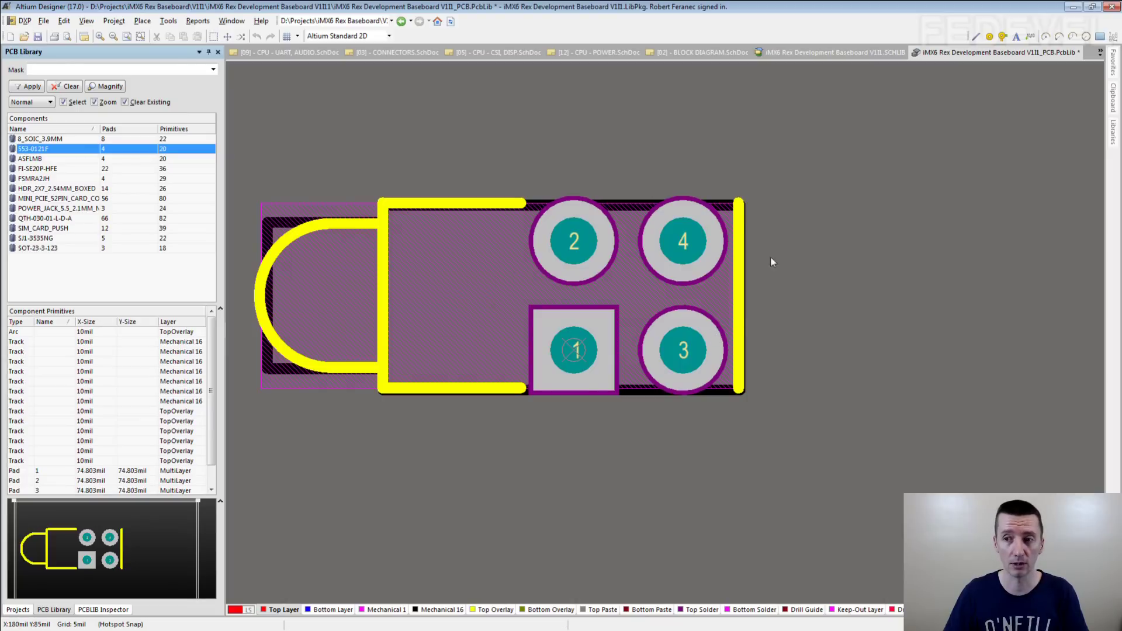
{"action": "left_click", "coordinate": [33, 159]}
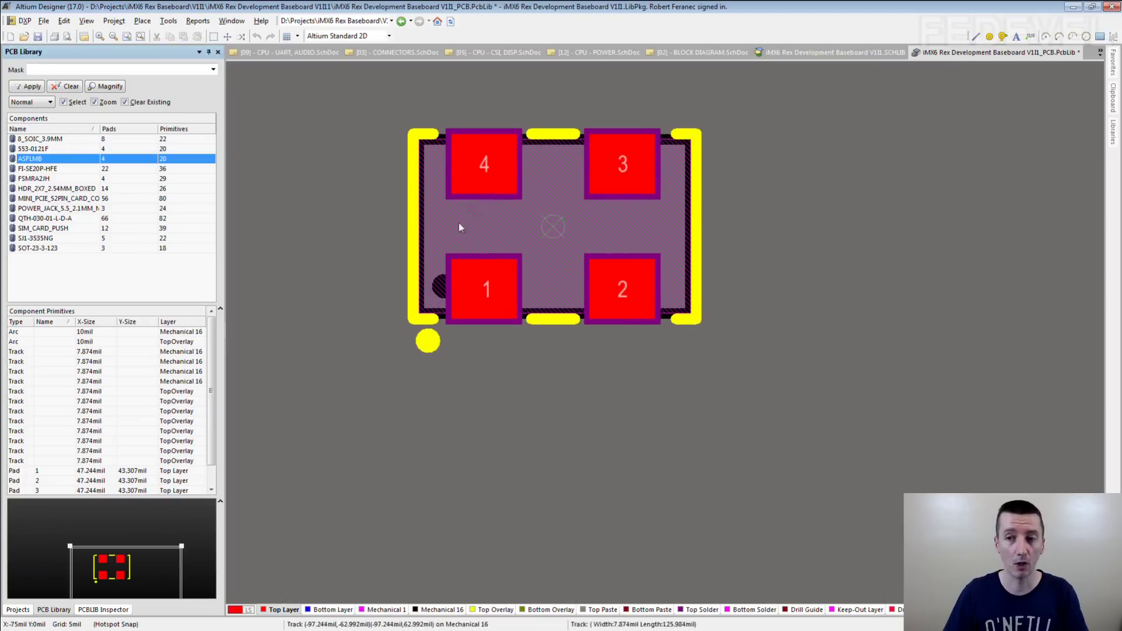
{"action": "scroll", "coordinate": [556, 180], "scroll_direction": "up", "scroll_amount": 1, "text": "ctrl"}
{"action": "scroll", "coordinate": [553, 170], "scroll_direction": "up", "scroll_amount": 1, "text": "ctrl"}
{"action": "scroll", "coordinate": [535, 201], "scroll_direction": "up", "scroll_amount": 1, "text": "ctrl"}
{"action": "right_click_drag", "start_coordinate": [535, 201], "coordinate": [536, 197]}
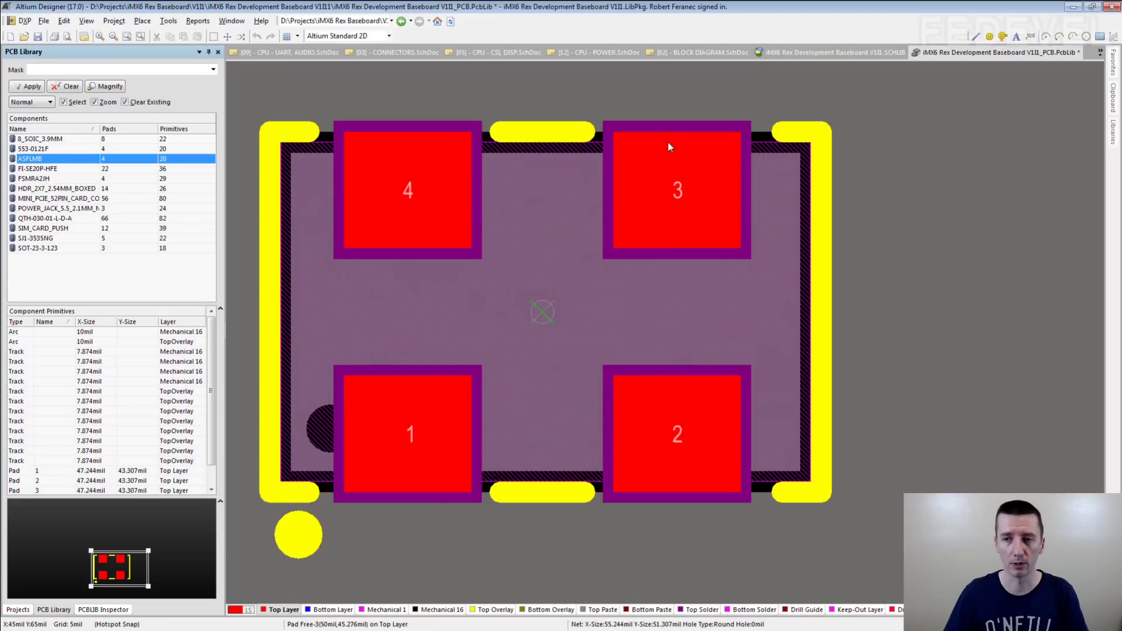
{"action": "left_click", "coordinate": [32, 178]}
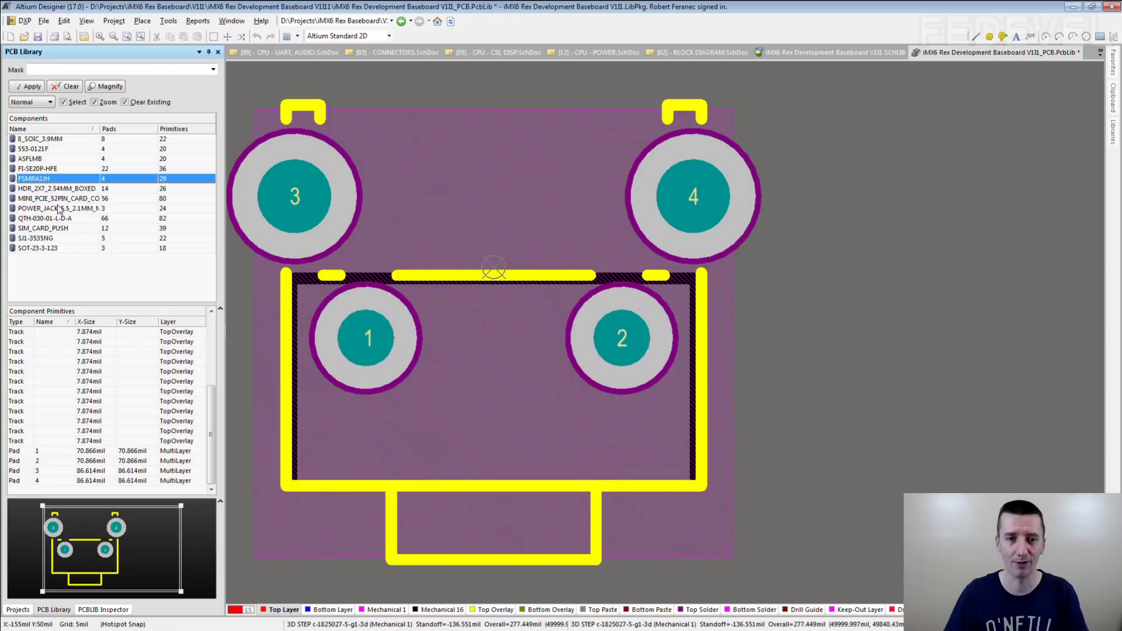
{"action": "left_click", "coordinate": [46, 200]}
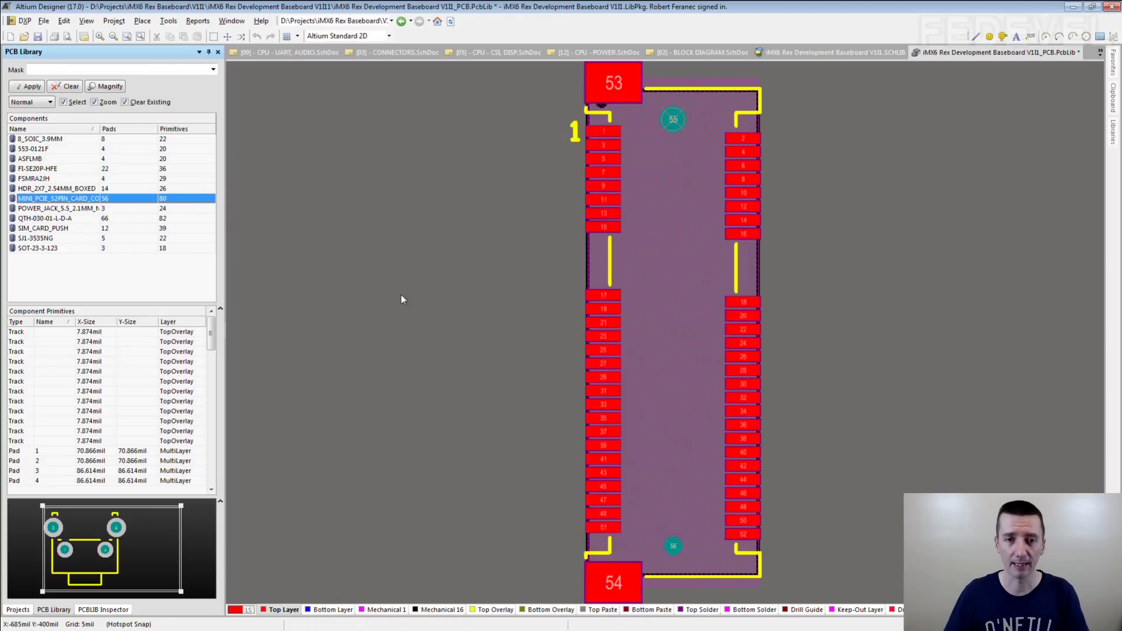
Step: Zoom onto the Mini PCIe connector's pads 1–30, then view the three-pad power jack footprint
{"action": "right_click_drag", "start_coordinate": [477, 263], "coordinate": [308, 297]}
{"action": "scroll", "coordinate": [503, 183], "scroll_direction": "up", "scroll_amount": 2, "text": "ctrl"}
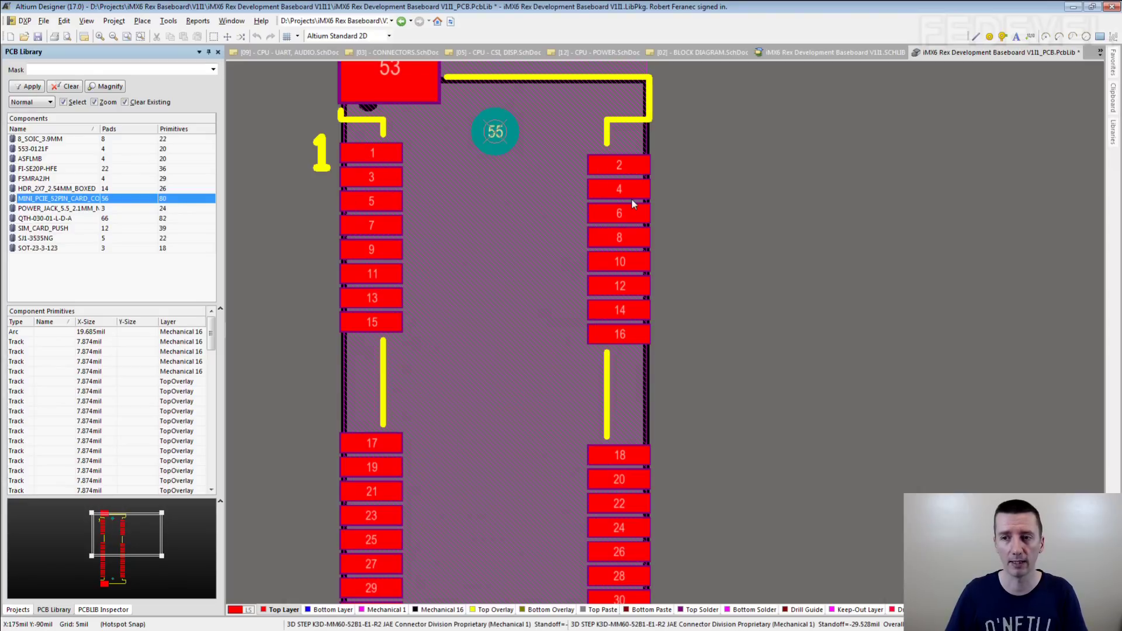
{"action": "left_click", "coordinate": [89, 210]}
{"action": "right_click_drag", "start_coordinate": [358, 334], "coordinate": [315, 164]}
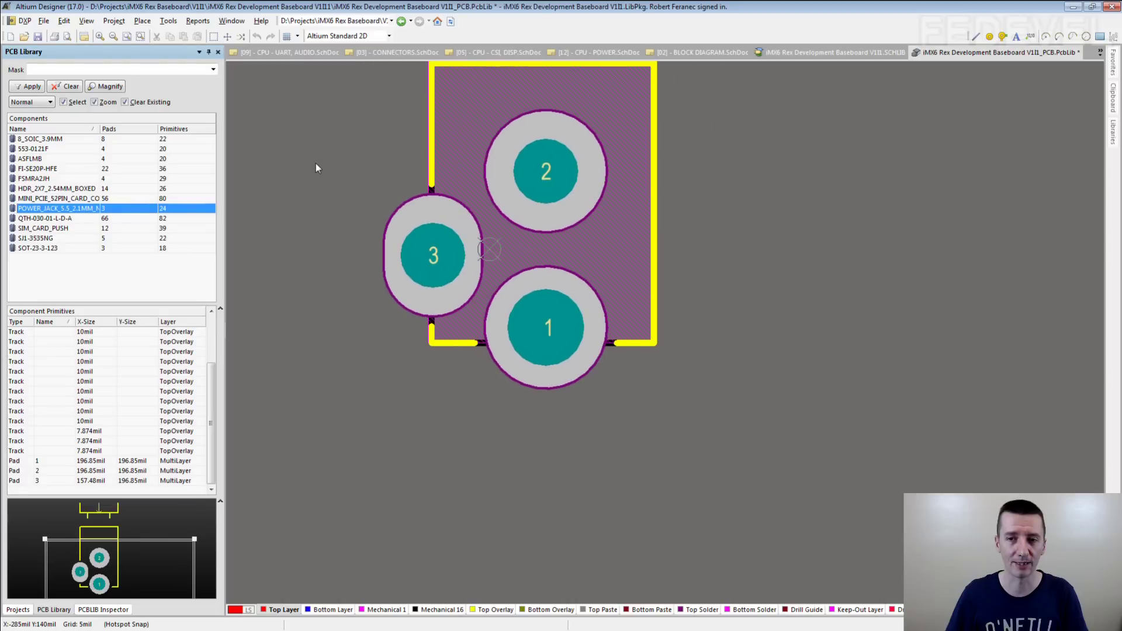
{"action": "left_click", "coordinate": [56, 218]}
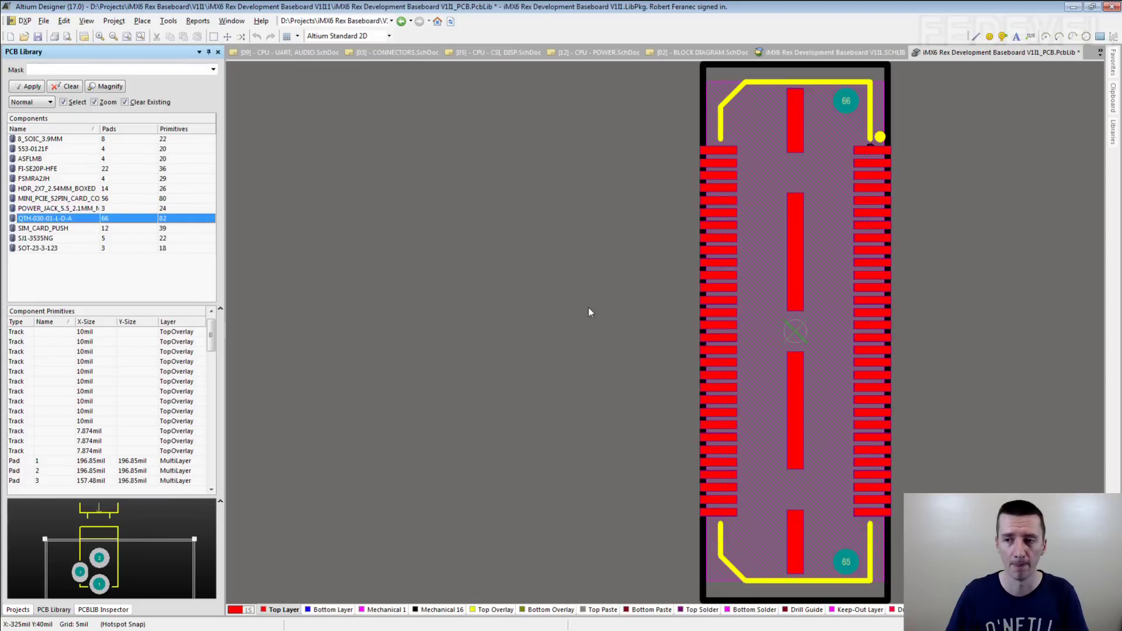
Step: Enlarge the QTH-030-01-L-D-A connector's pads 1 and 2, then bring up SIM_CARD_PUSH
{"action": "right_click_drag", "start_coordinate": [588, 308], "coordinate": [321, 318]}
{"action": "scroll", "coordinate": [513, 113], "scroll_direction": "up", "scroll_amount": 3, "text": "ctrl"}
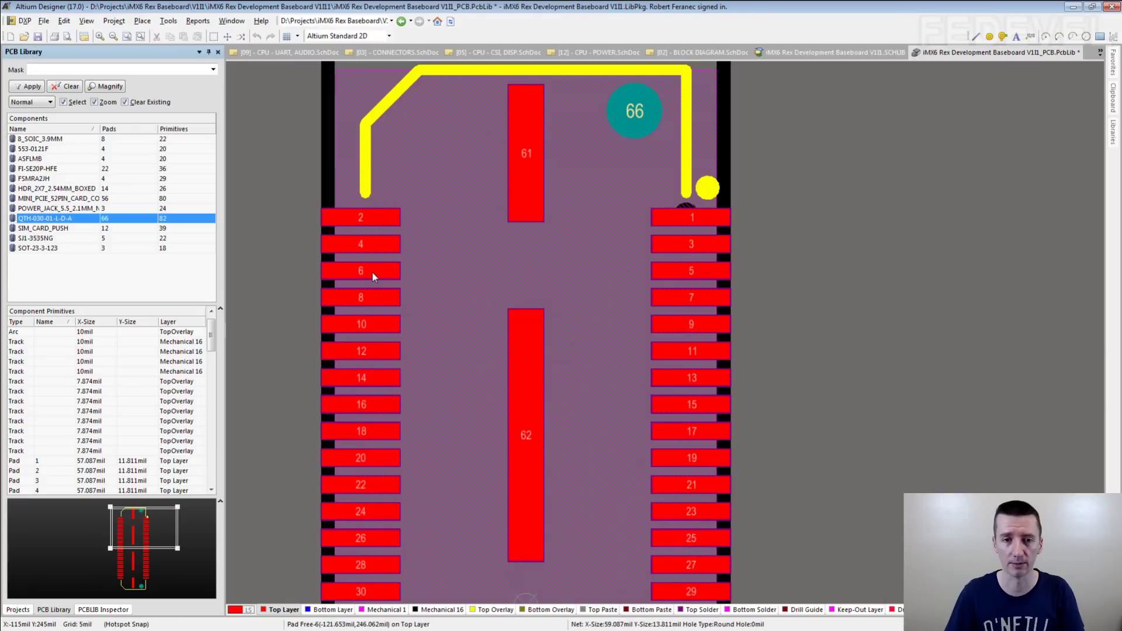
{"action": "left_click", "coordinate": [71, 228]}
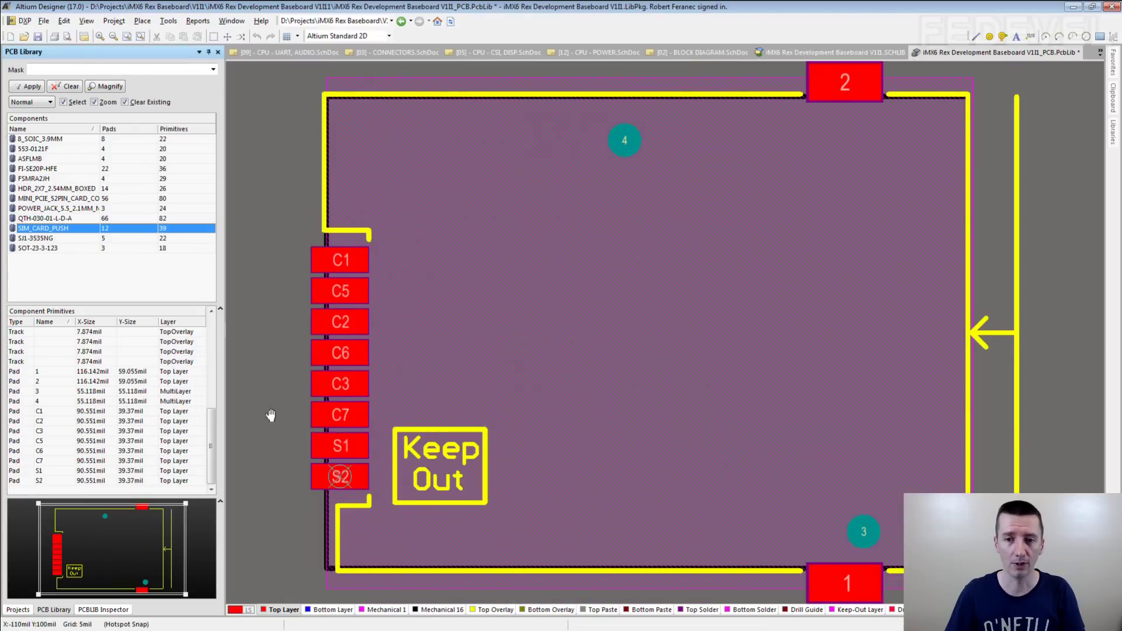
Step: Zoom onto SIM_CARD_PUSH's C1–S2 contacts, then view the five-pad SJ1-3535NG footprint
{"action": "scroll", "coordinate": [275, 360], "scroll_direction": "up", "scroll_amount": 1, "text": "ctrl"}
{"action": "scroll", "coordinate": [275, 327], "scroll_direction": "up", "scroll_amount": 2, "text": "ctrl"}
{"action": "scroll", "coordinate": [276, 328], "scroll_direction": "up", "scroll_amount": 1, "text": "ctrl"}
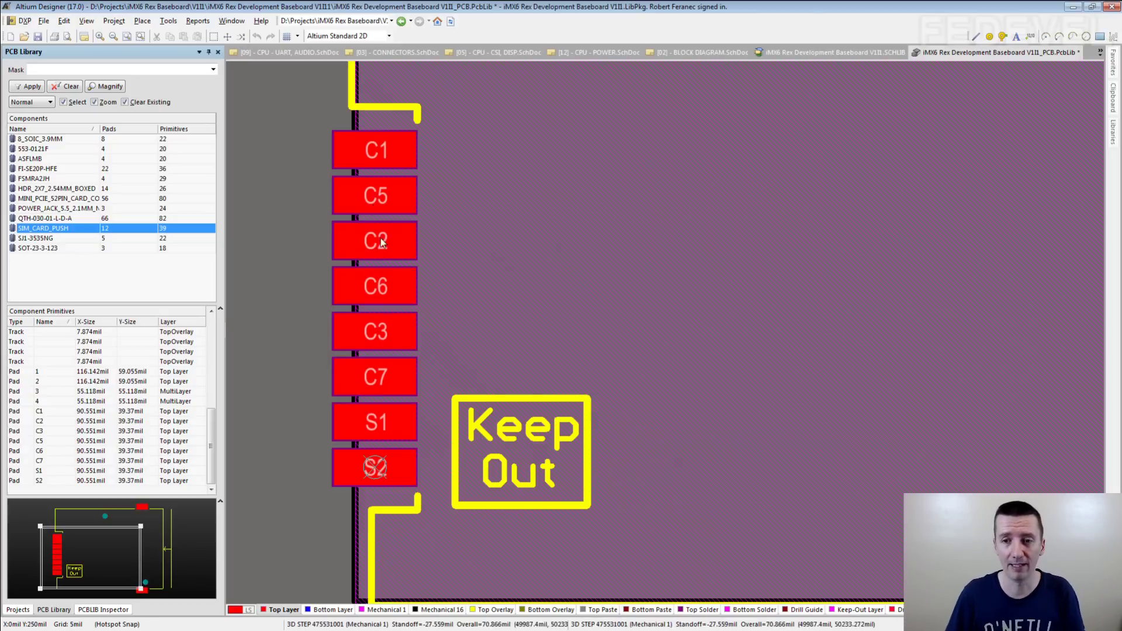
{"action": "left_click", "coordinate": [59, 240]}
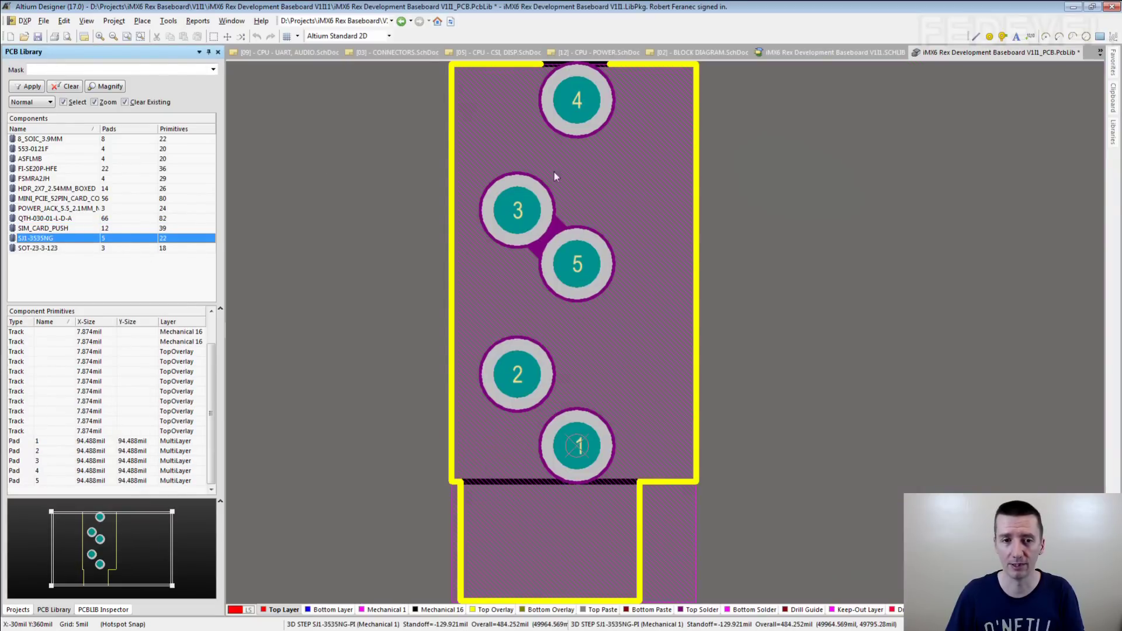
{"action": "left_click", "coordinate": [69, 249]}
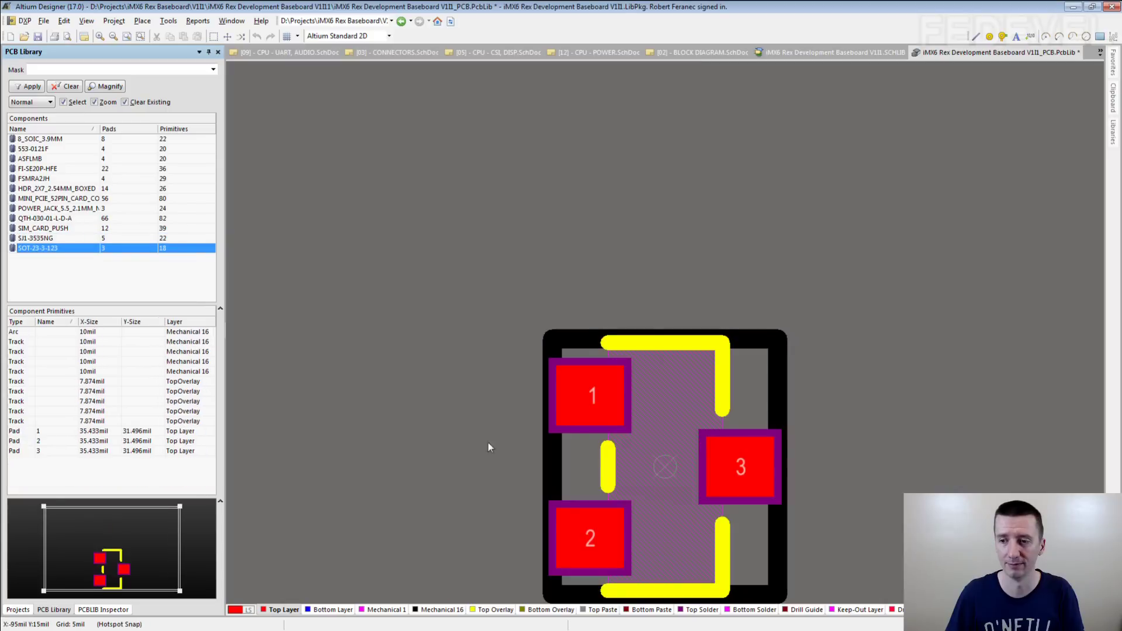
Step: Centre and enlarge SOT-23-3-123 so pads 1, 2 and 3 are fully visible
{"action": "right_click_drag", "start_coordinate": [489, 443], "coordinate": [363, 241]}
{"action": "scroll", "coordinate": [395, 235], "scroll_direction": "up", "scroll_amount": 1, "text": "ctrl"}
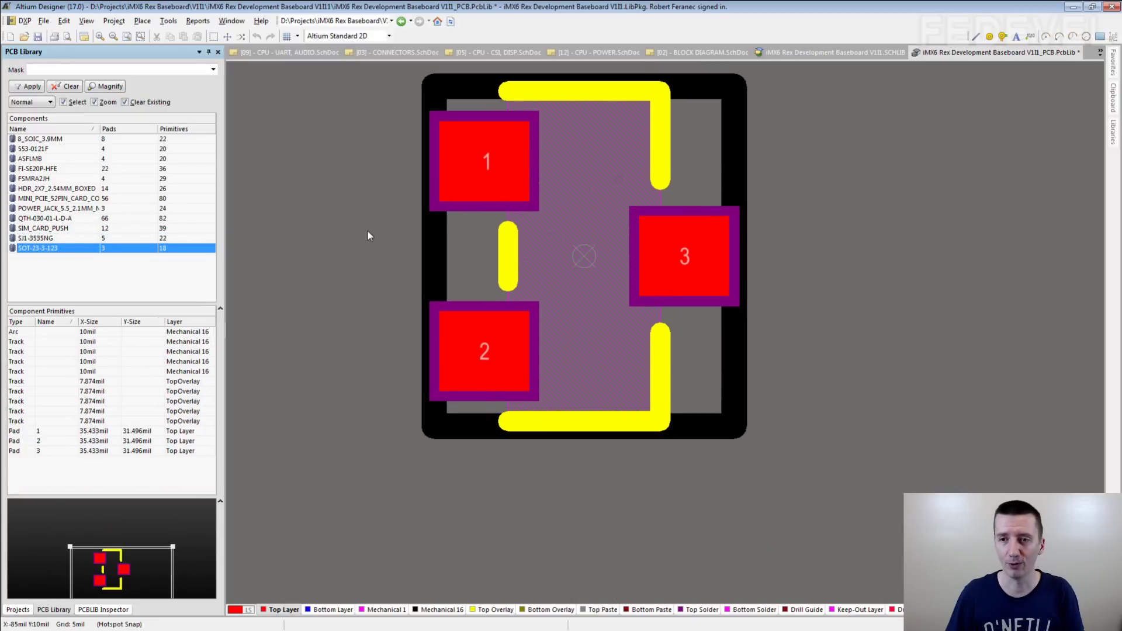
{"action": "right_click_drag", "start_coordinate": [368, 215], "coordinate": [363, 279]}
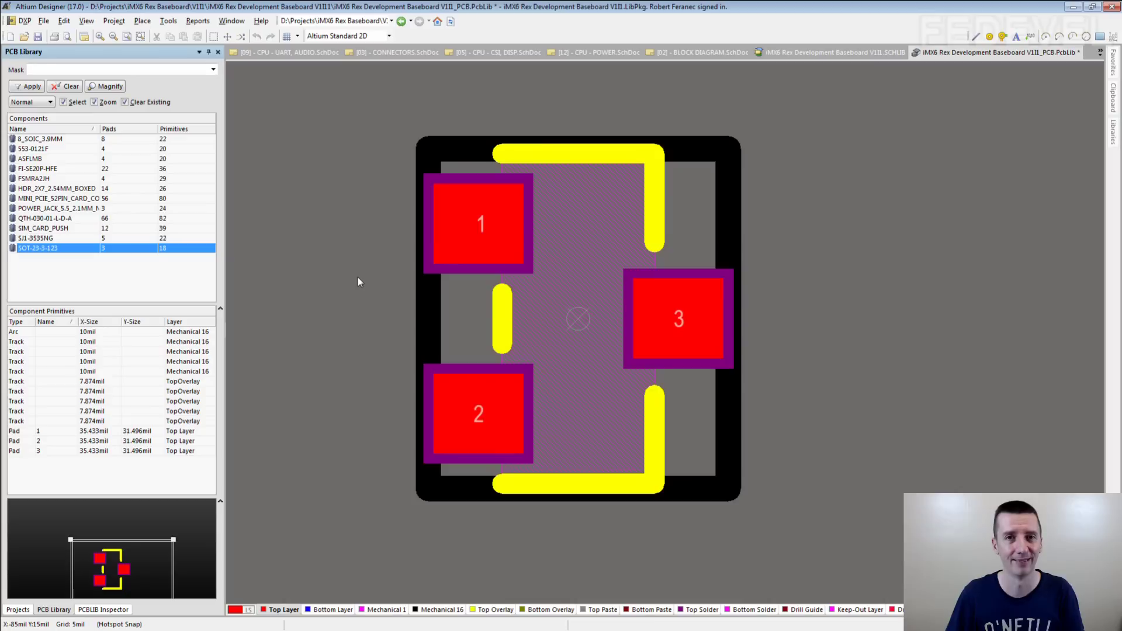